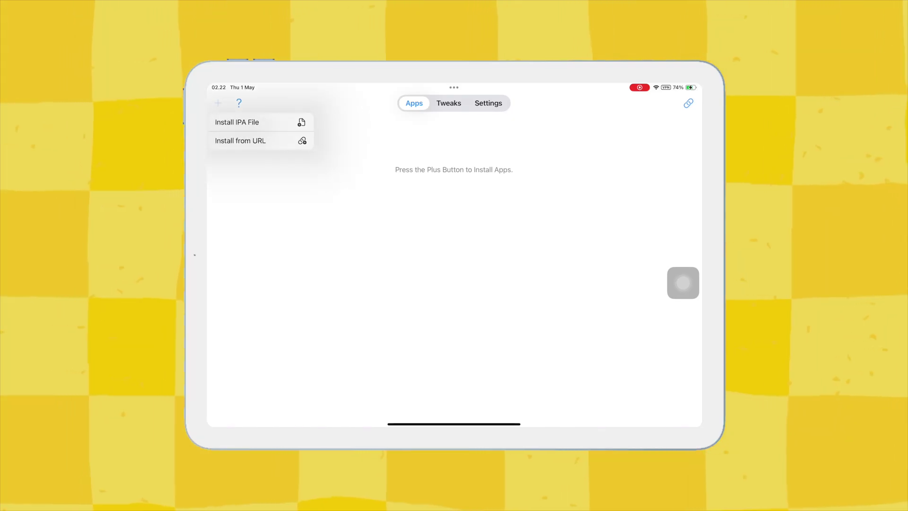
# Install Delta-v2.668.ipa and Play.ipa in LiveContainer, then run Delta
pyautogui.click(237, 122)
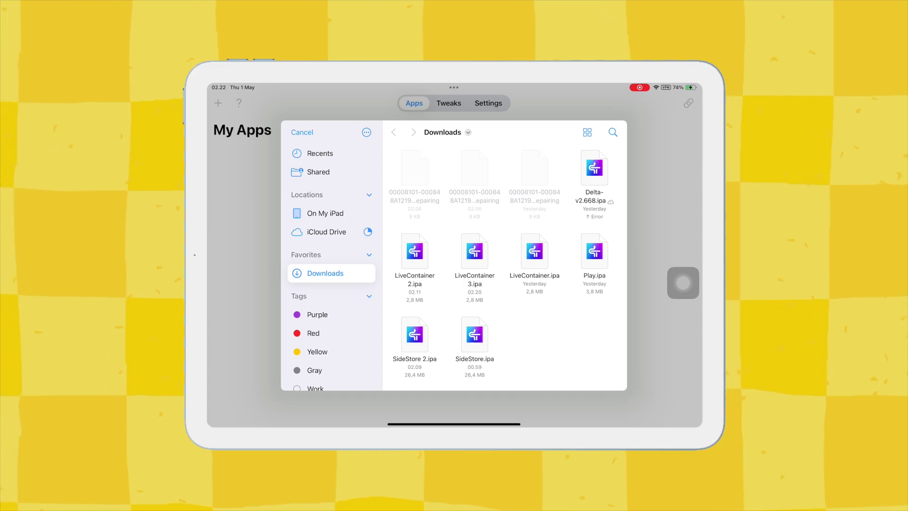
pyautogui.click(594, 180)
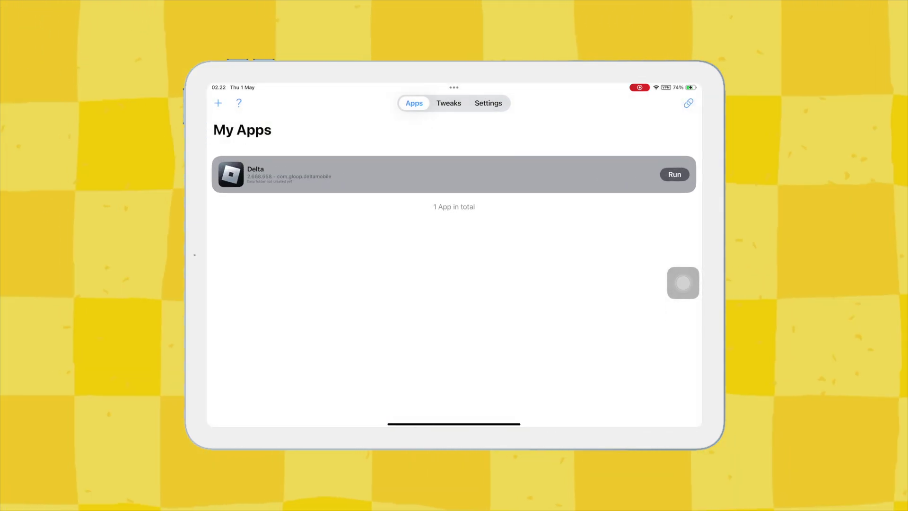
pyautogui.click(218, 103)
pyautogui.click(454, 298)
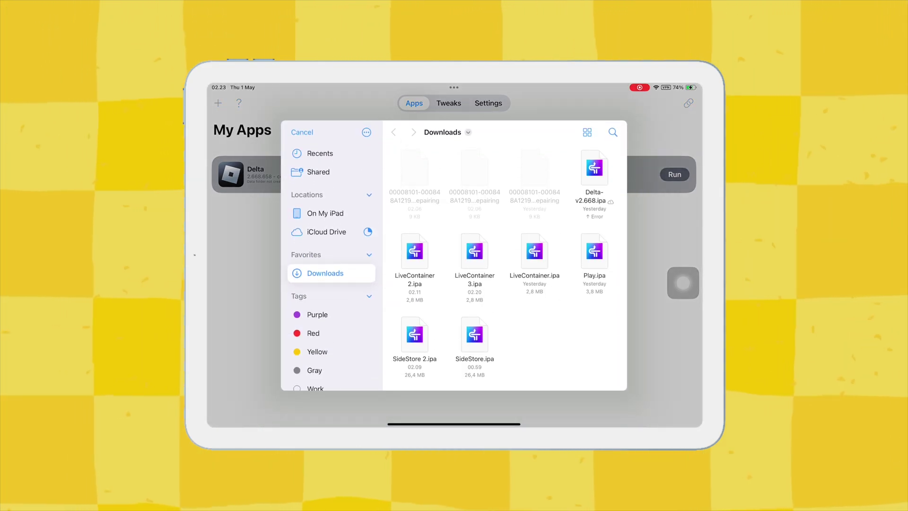
pyautogui.click(594, 259)
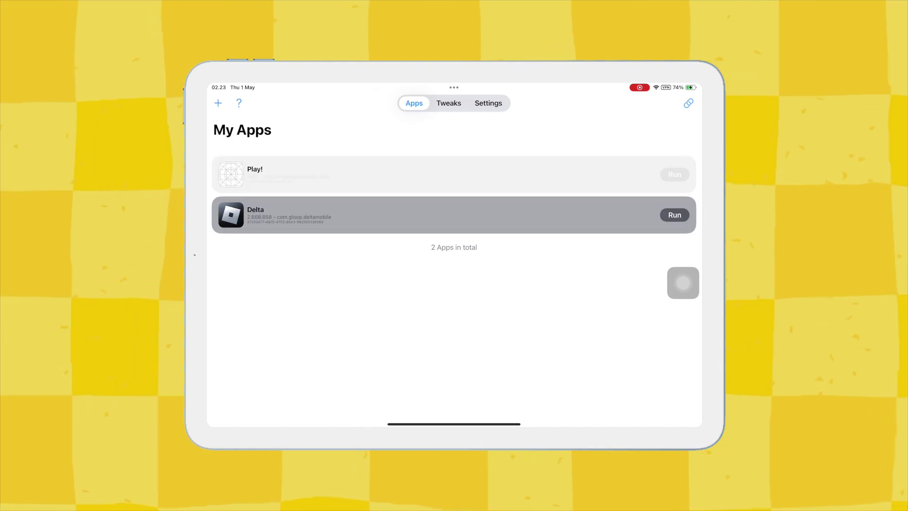
pyautogui.click(674, 216)
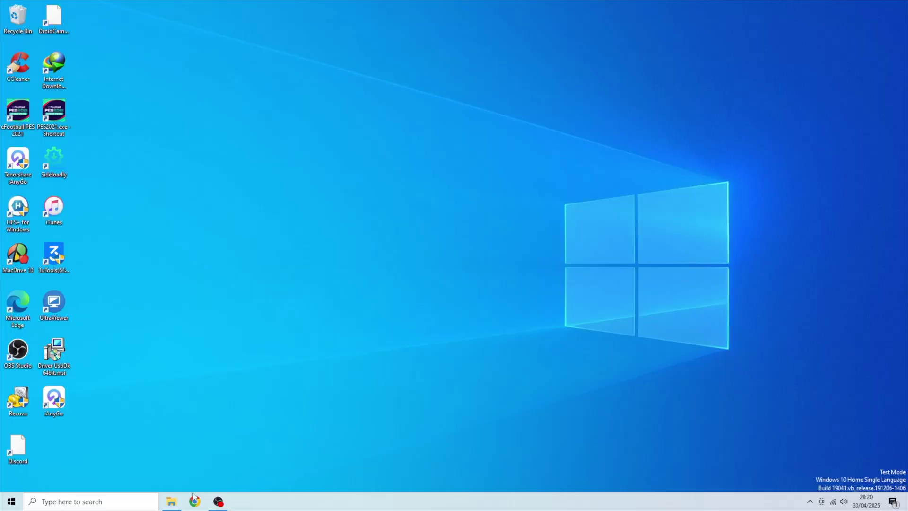
# Install iCloud for Windows from Downloads > New folder, accepting the license, and close iTunes
pyautogui.click(172, 501)
pyautogui.click(277, 197)
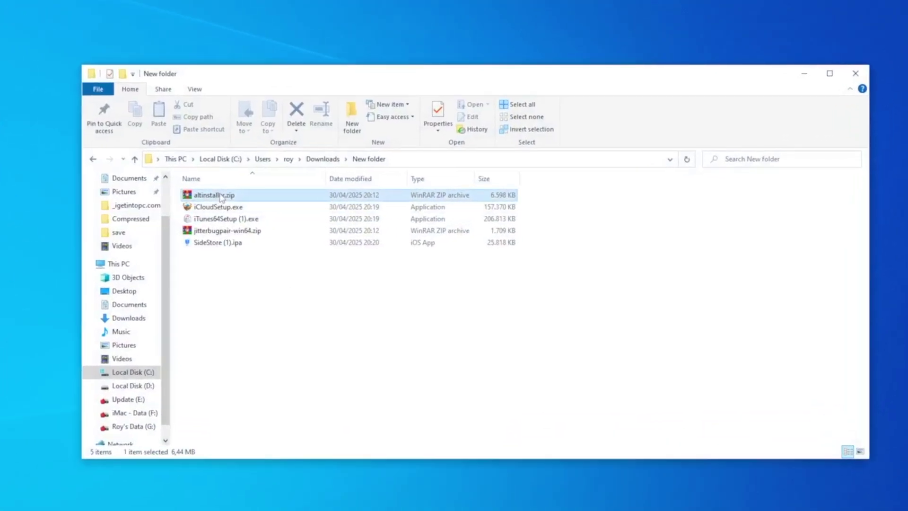
pyautogui.click(176, 207)
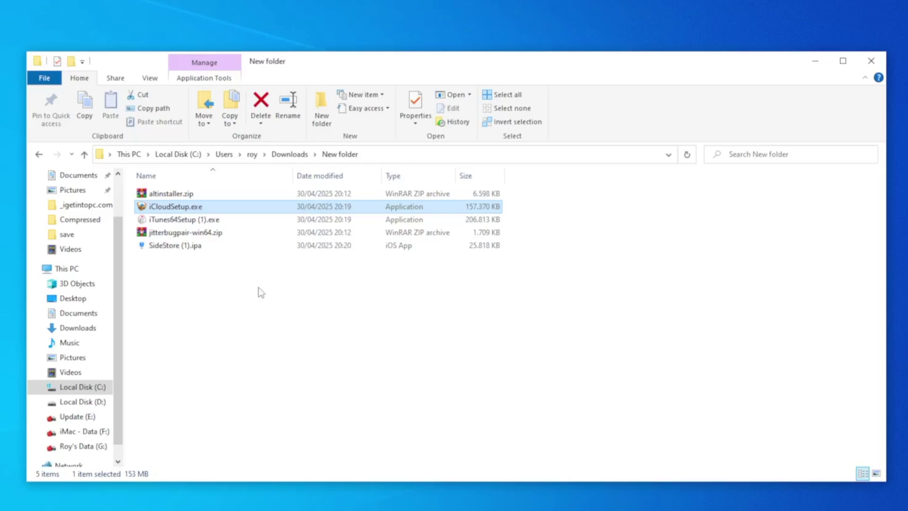
pyautogui.click(445, 357)
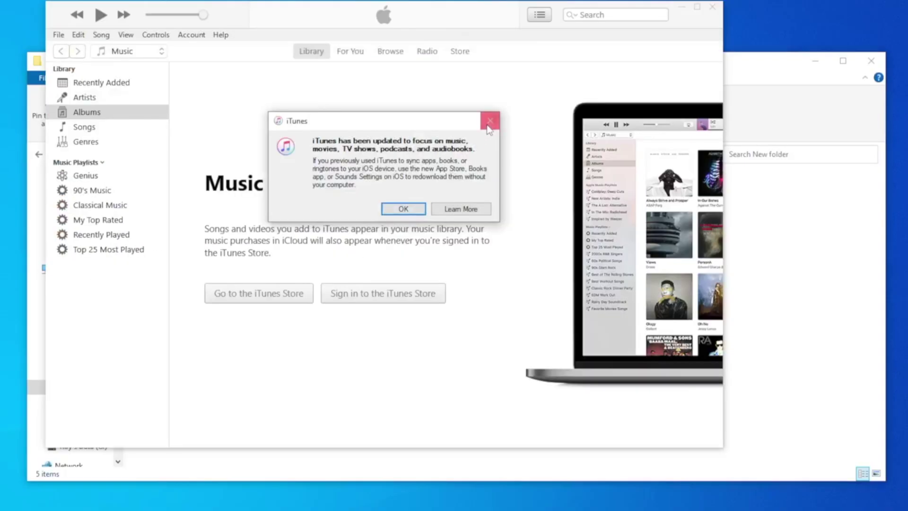
pyautogui.click(681, 7)
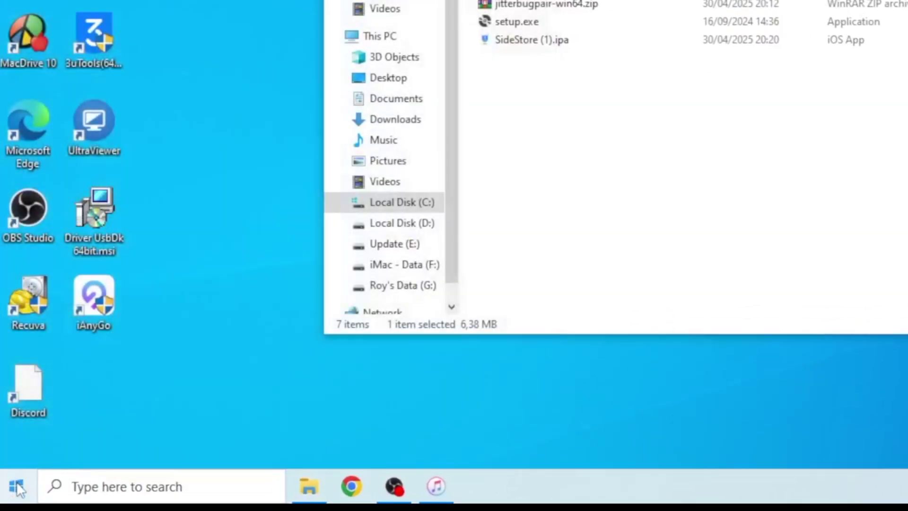
pyautogui.click(11, 501)
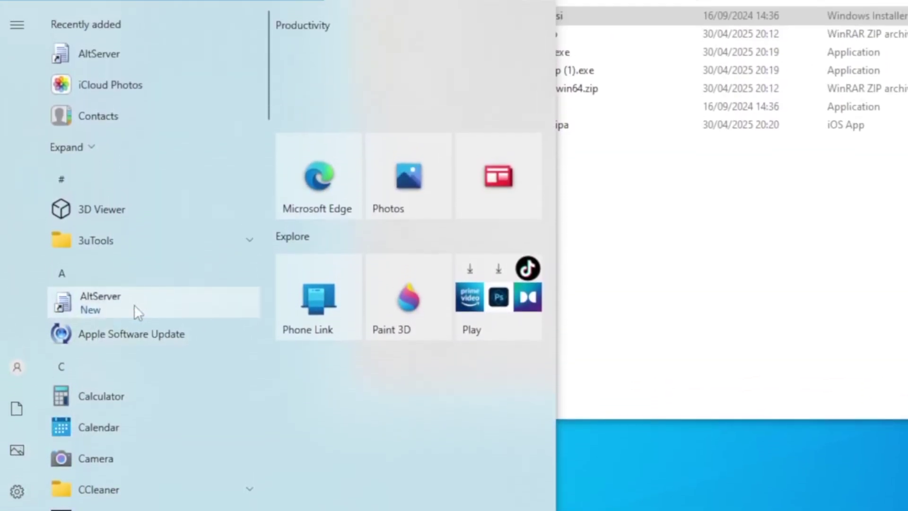
pyautogui.click(135, 305)
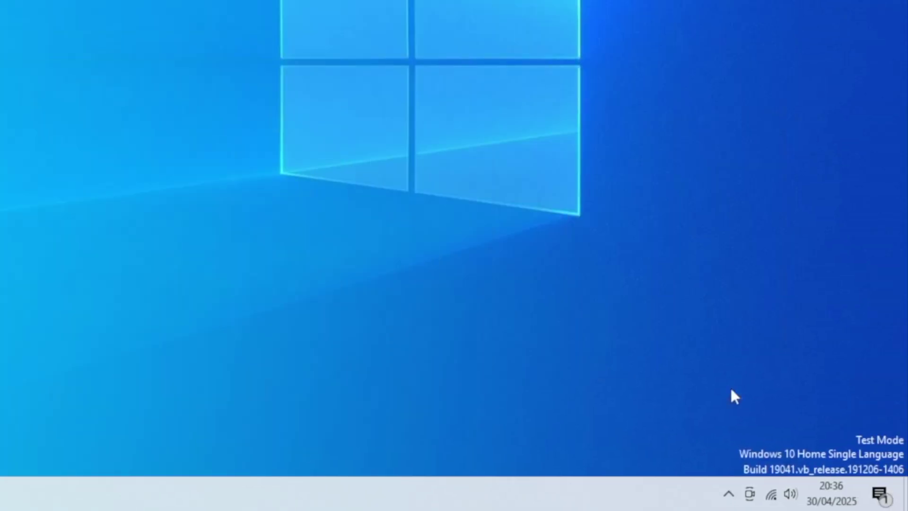
pyautogui.click(728, 493)
pyautogui.rightClick(729, 459)
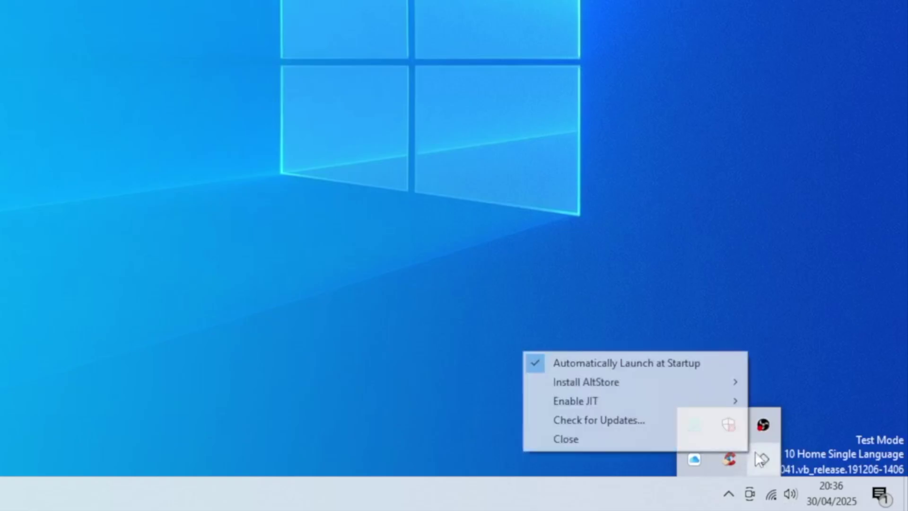
pyautogui.click(753, 459)
pyautogui.rightClick(754, 460)
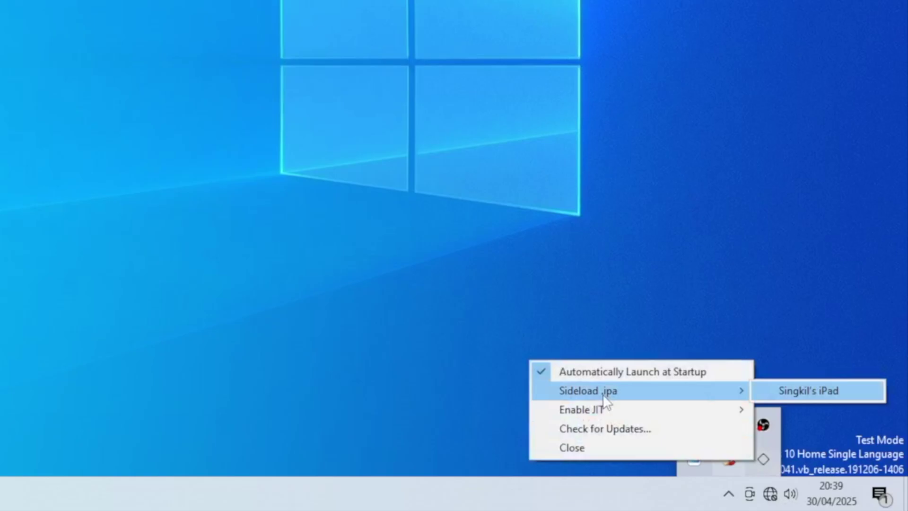
pyautogui.click(790, 394)
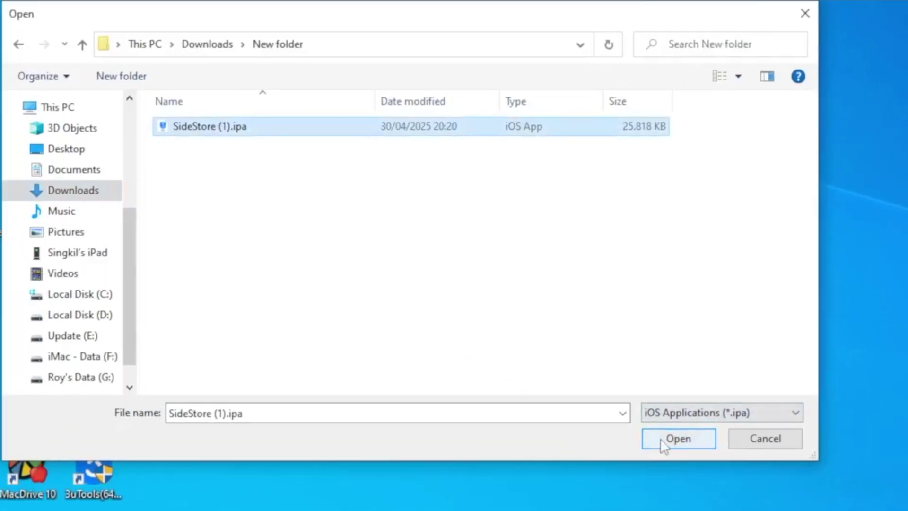
# Confirm SideStore (1).ipa and install it using the Apple ID
pyautogui.click(677, 438)
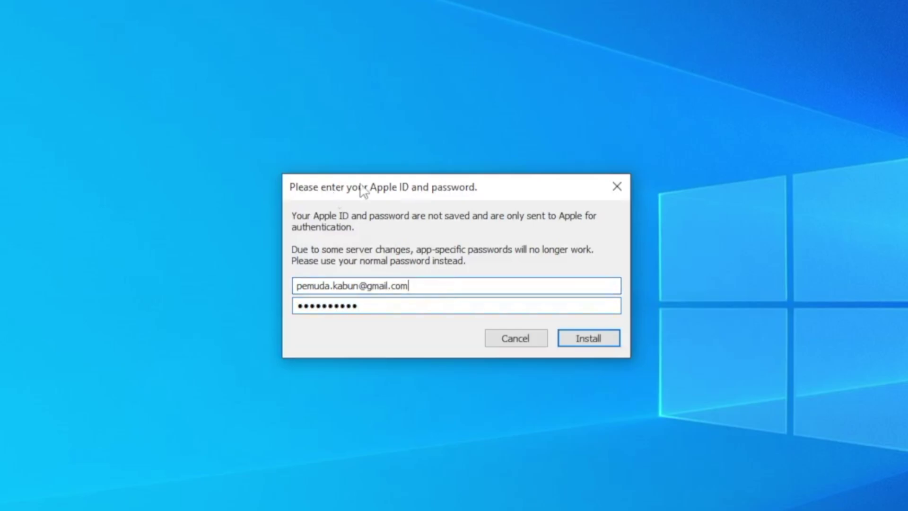
pyautogui.click(587, 338)
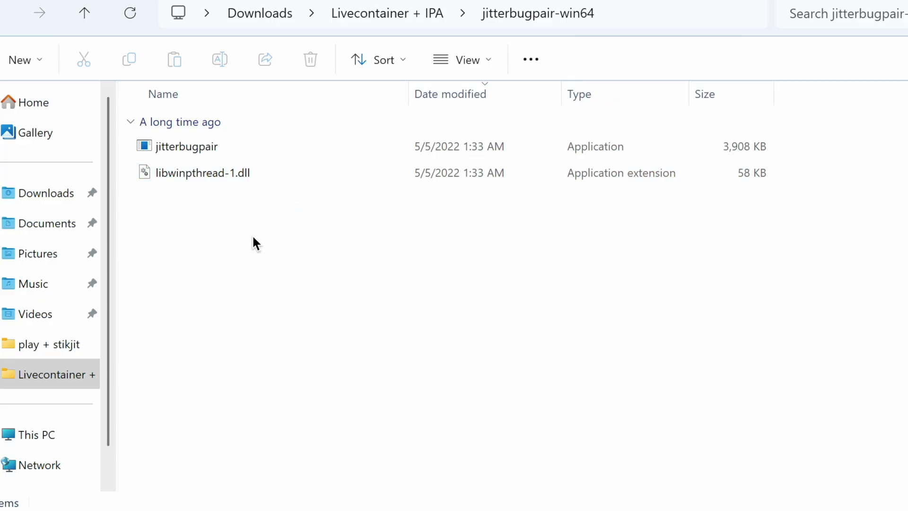
# Run jitterbugpair.exe to create the .mobiledevicepairing file, then bring up its full actions menu
pyautogui.click(211, 152)
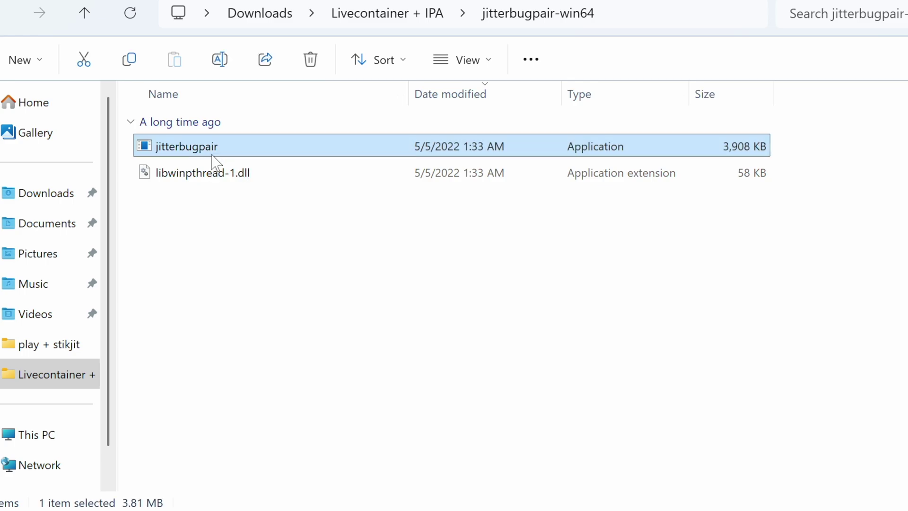
pyautogui.doubleClick(217, 160)
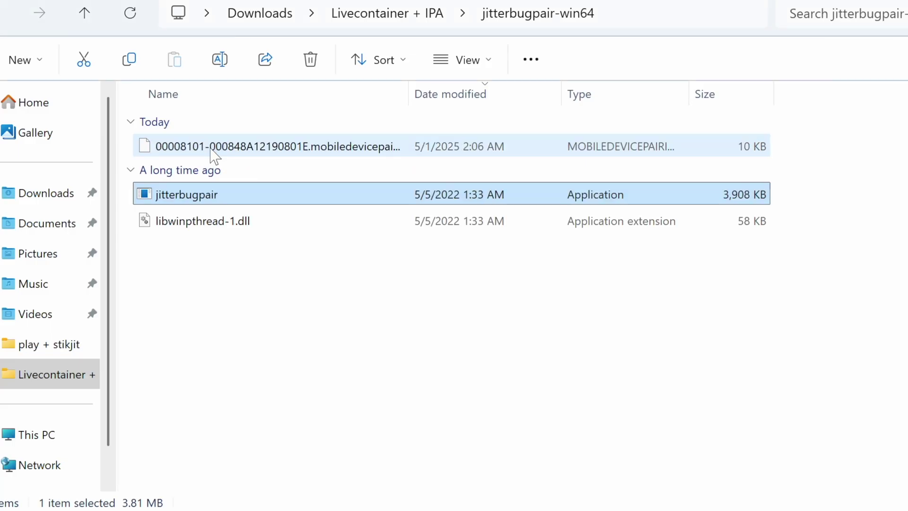
pyautogui.click(212, 147)
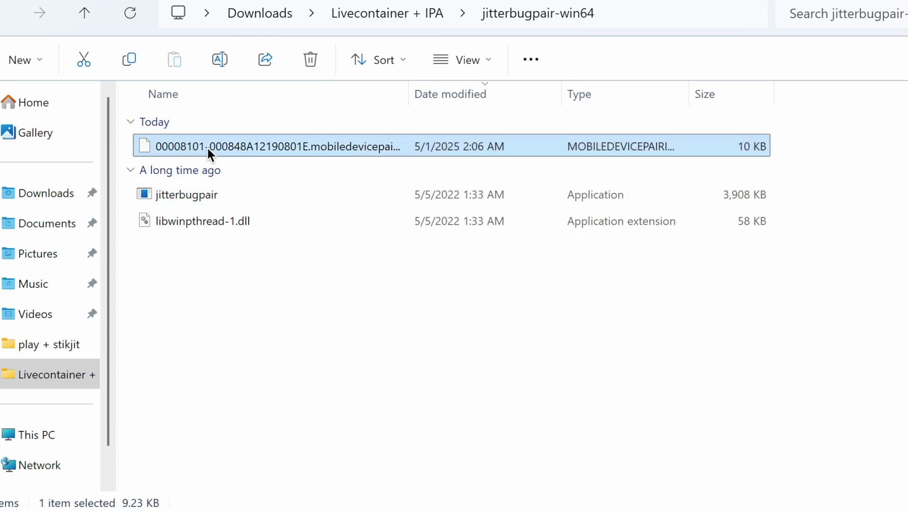
pyautogui.rightClick(206, 146)
pyautogui.click(297, 451)
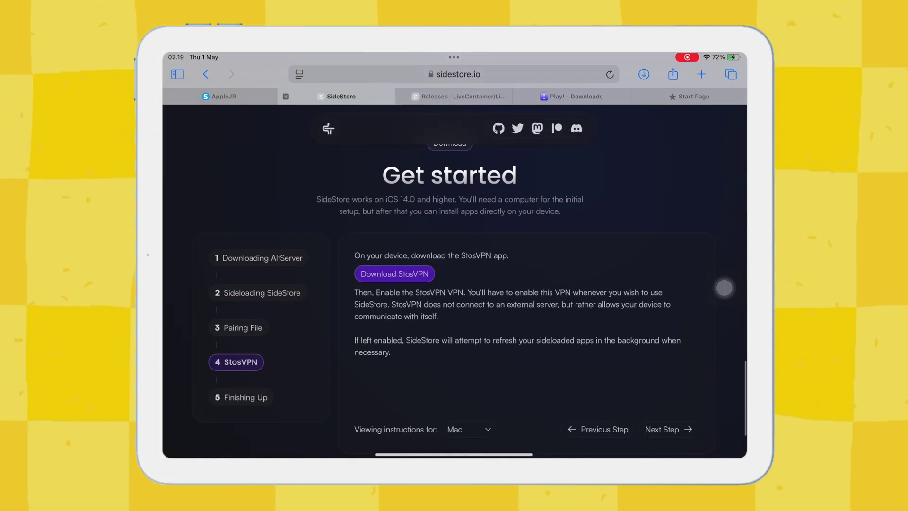
# Download StosVPN from its store page and launch it
pyautogui.click(394, 266)
pyautogui.click(277, 178)
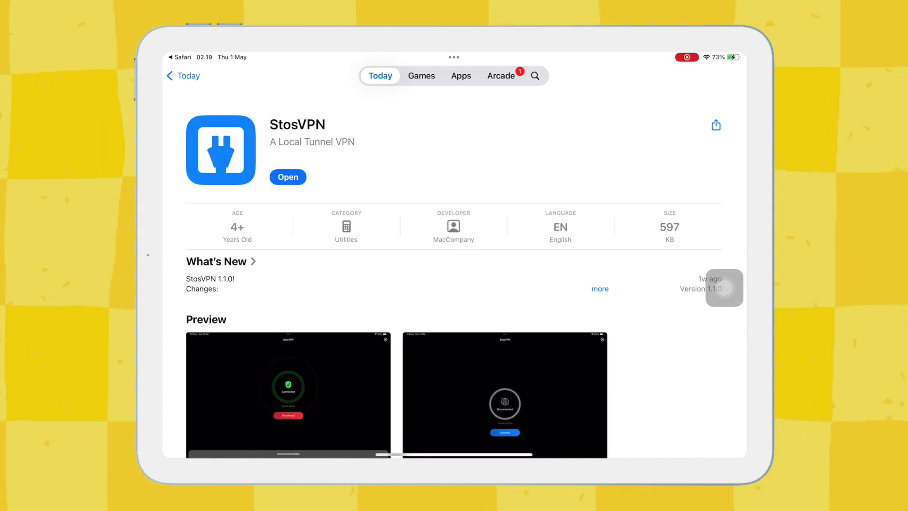
pyautogui.click(287, 177)
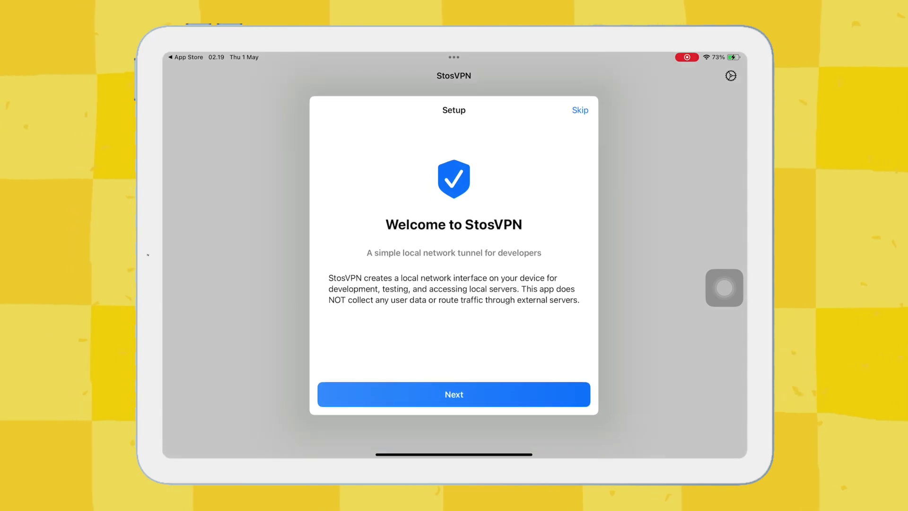
# Connect StosVPN's local tunnel, allowing the VPN configuration, then go home
pyautogui.click(579, 111)
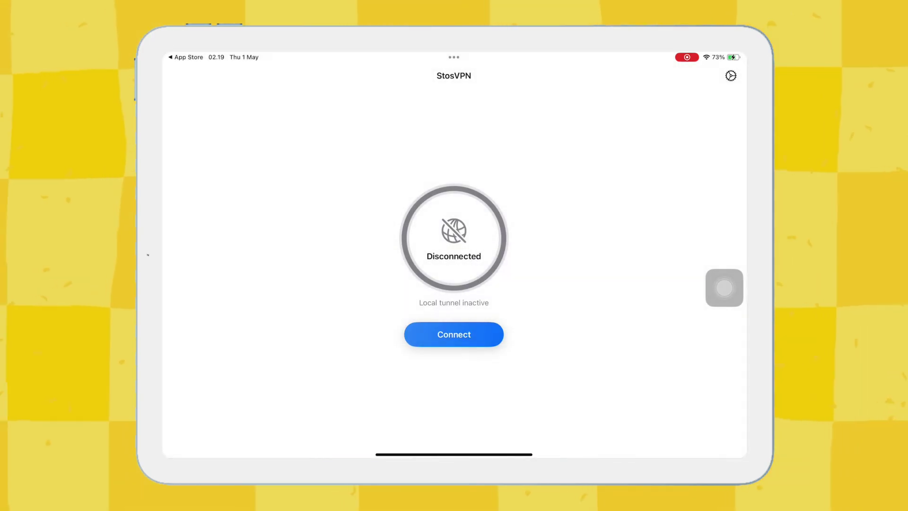
pyautogui.click(454, 334)
pyautogui.click(420, 279)
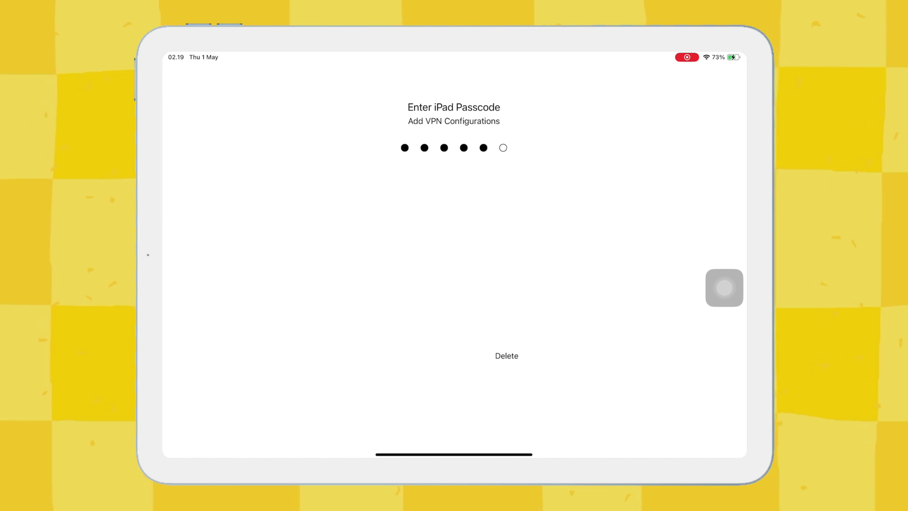
pyautogui.write('0')
pyautogui.press('super+h')
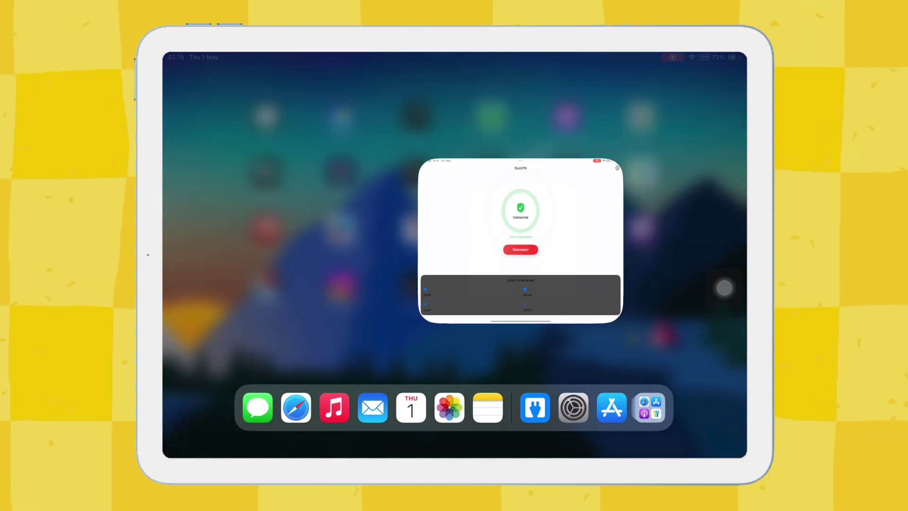
# Download LiveContainer.ipa from its GitHub releases page and pick it in SideStore
pyautogui.click(494, 288)
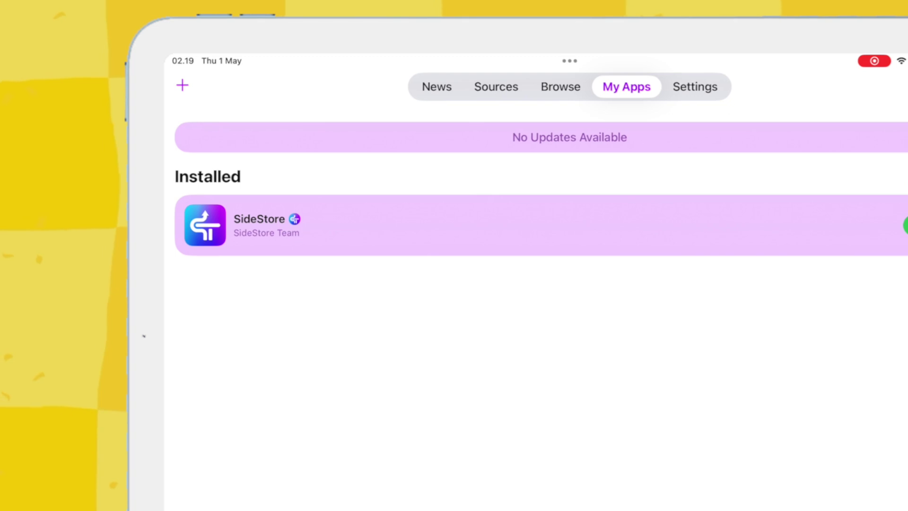
pyautogui.click(182, 86)
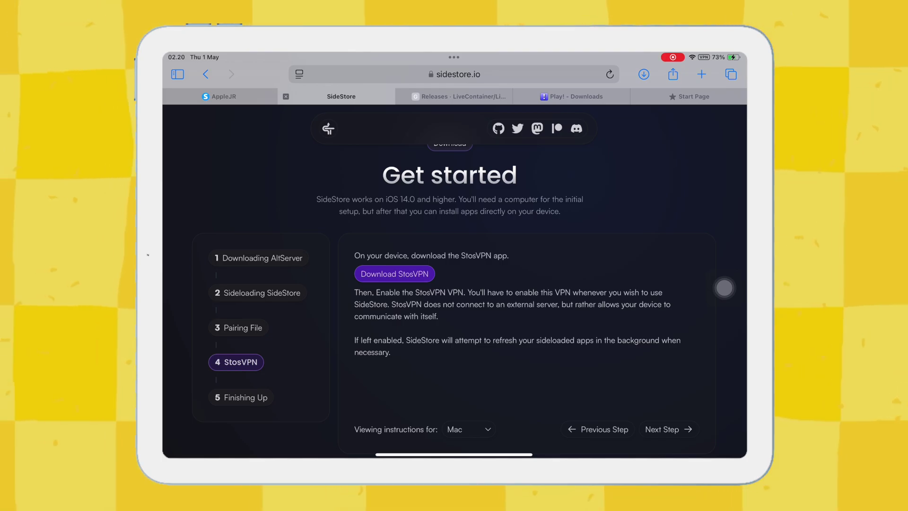
pyautogui.click(461, 96)
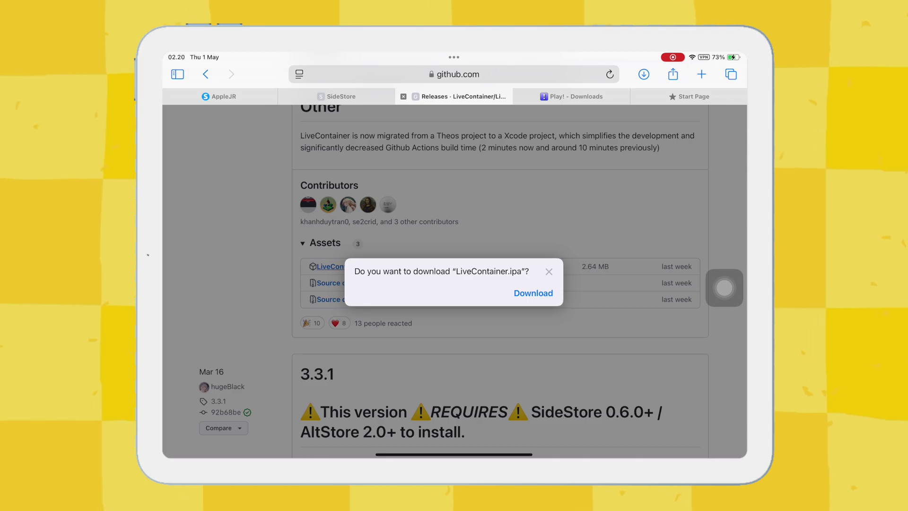
pyautogui.click(533, 293)
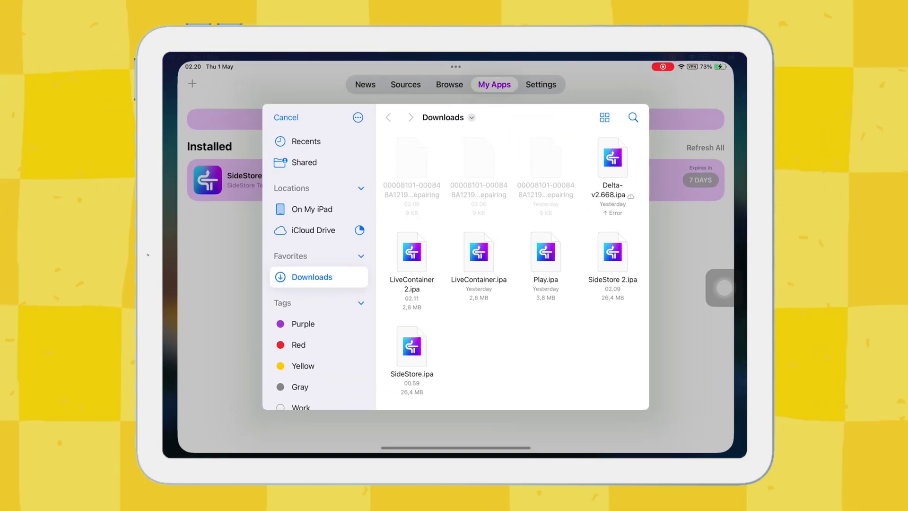
pyautogui.click(478, 262)
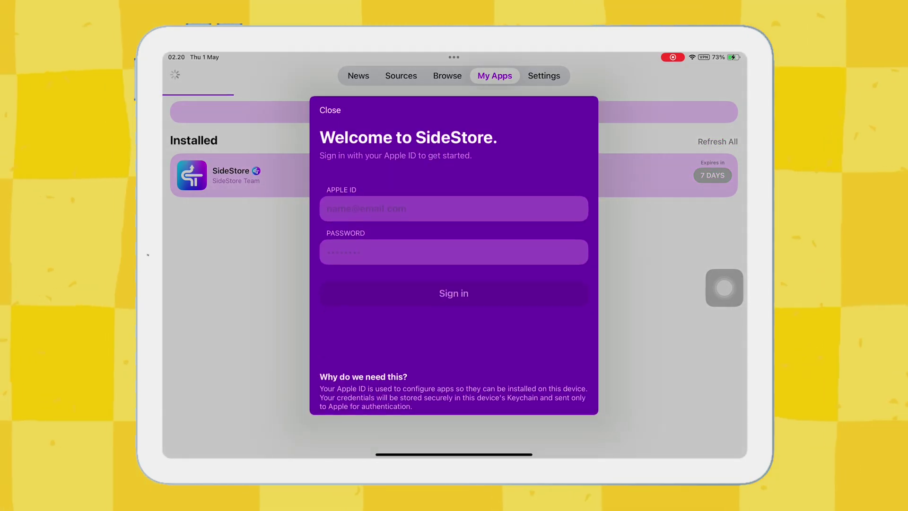
# Sign in with the Apple ID and install LiveContainer, keeping its app extensions
pyautogui.click(454, 208)
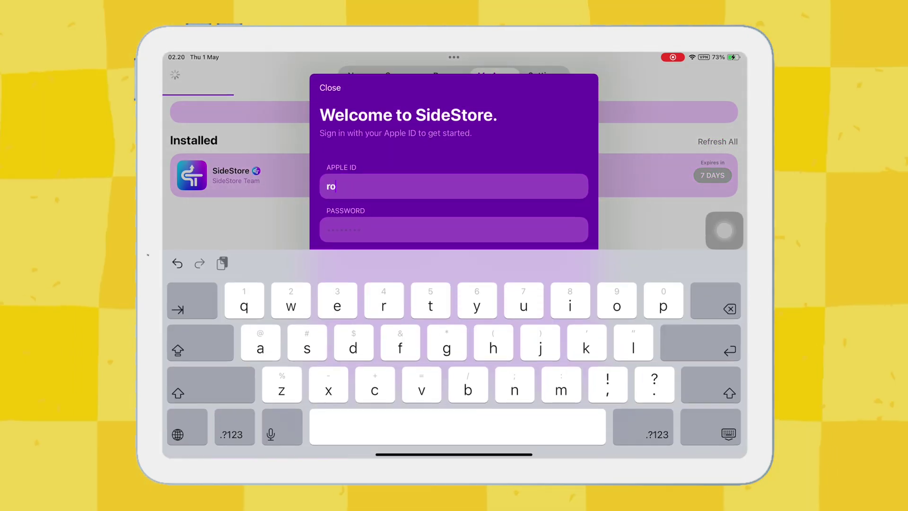
pyautogui.click(453, 229)
pyautogui.press('Return')
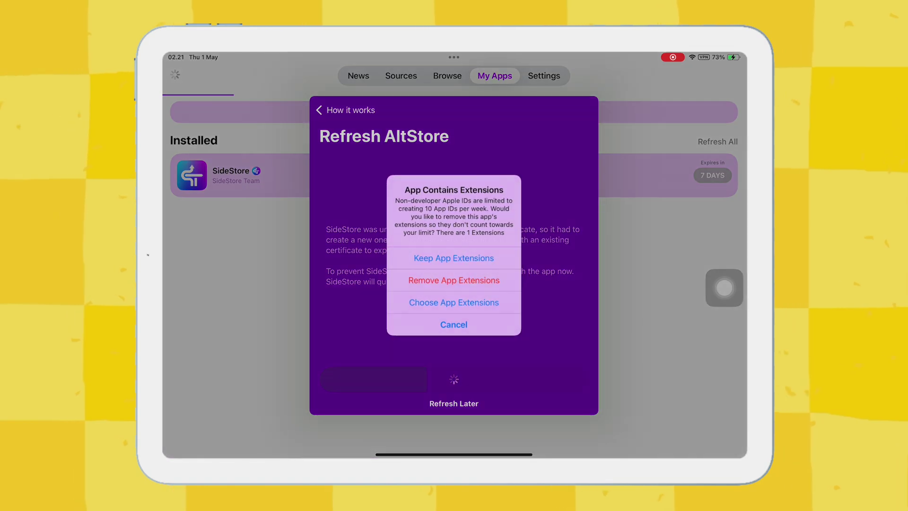
pyautogui.click(454, 257)
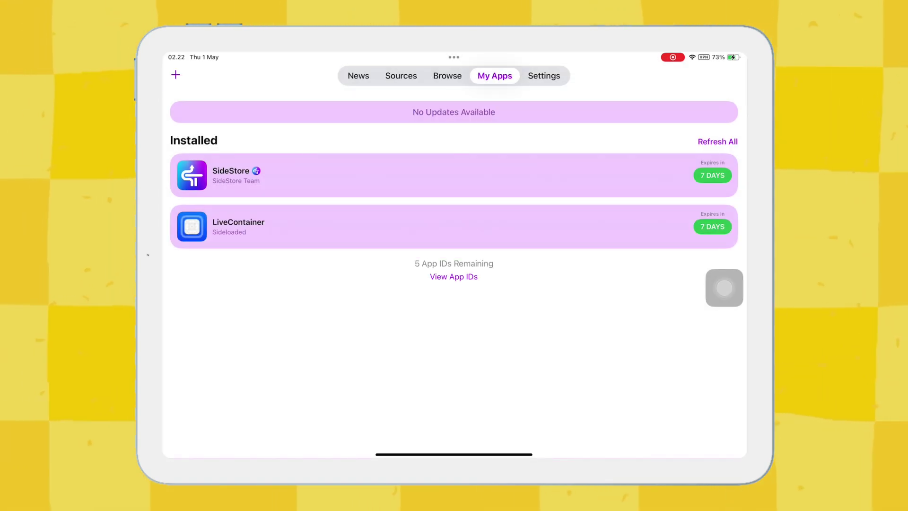
# Patch SideStore from LiveContainer Settings, confirm Continue, and leave after SideStore refreshes
pyautogui.press('super+h')
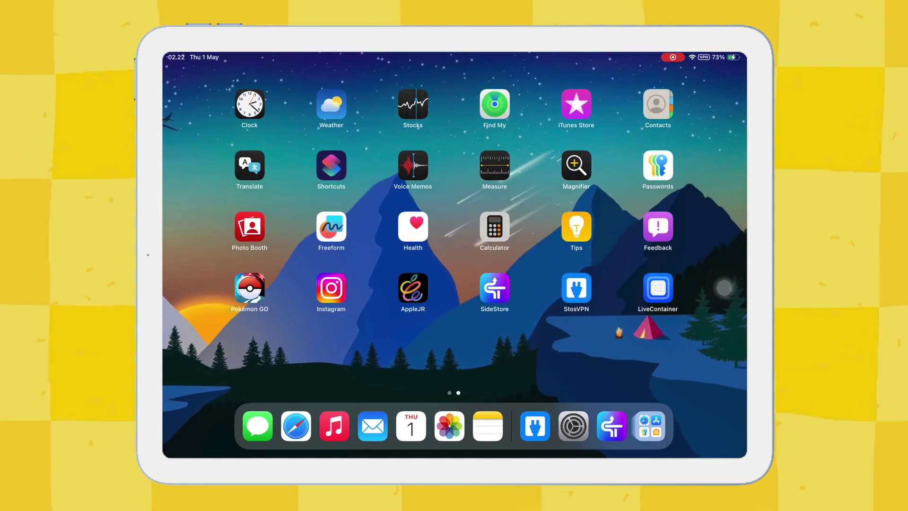
pyautogui.click(658, 288)
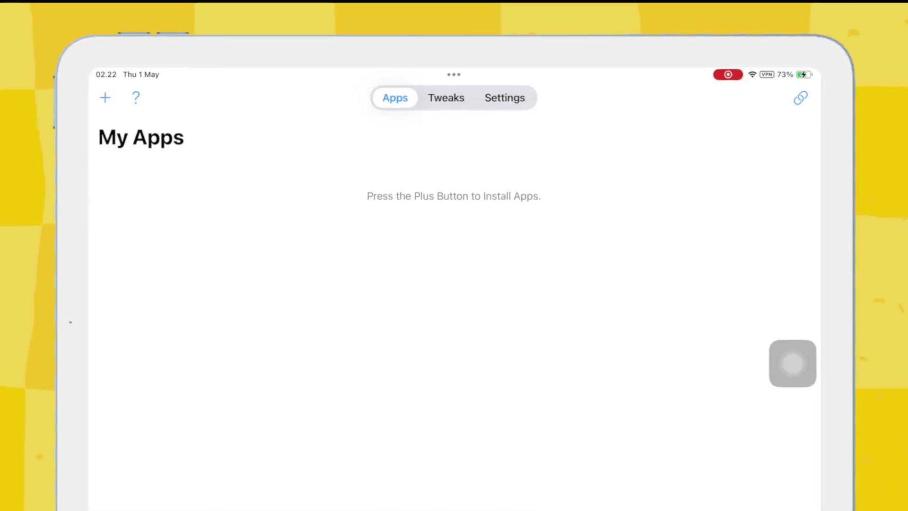
pyautogui.click(504, 95)
pyautogui.click(143, 220)
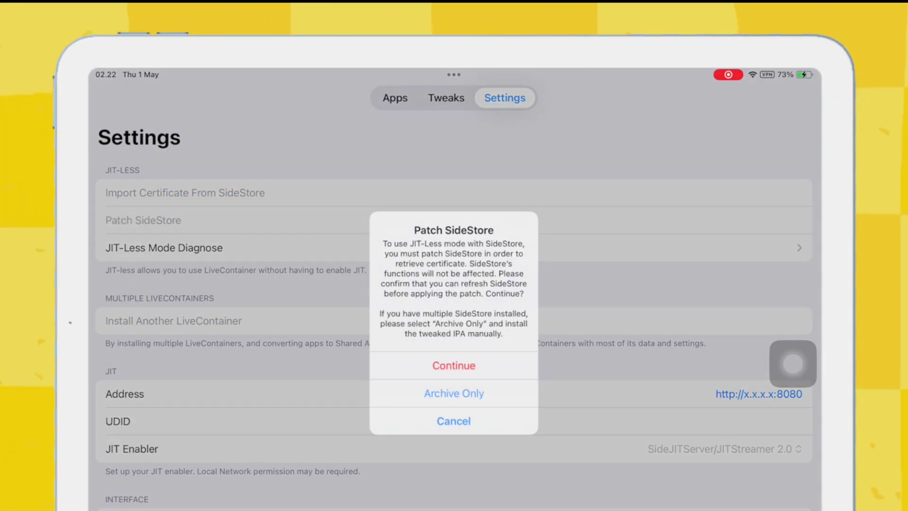
pyautogui.click(453, 393)
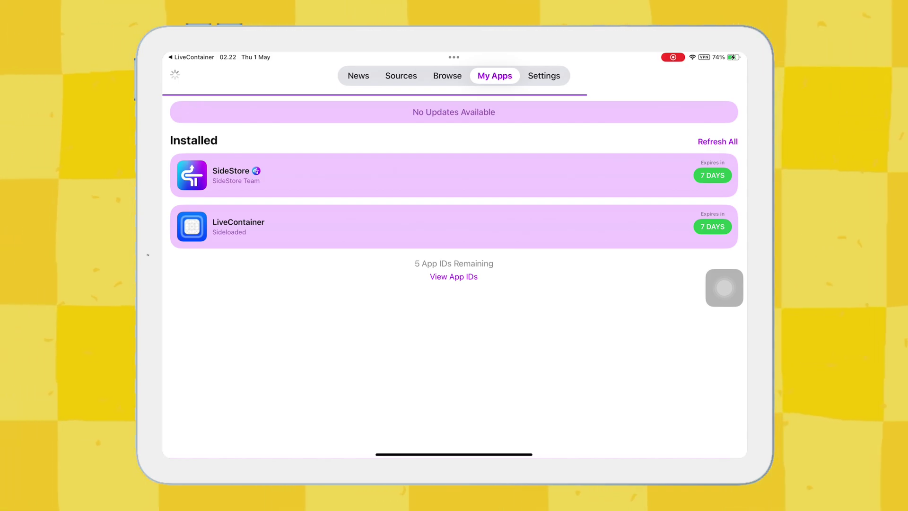
pyautogui.press('super+h')
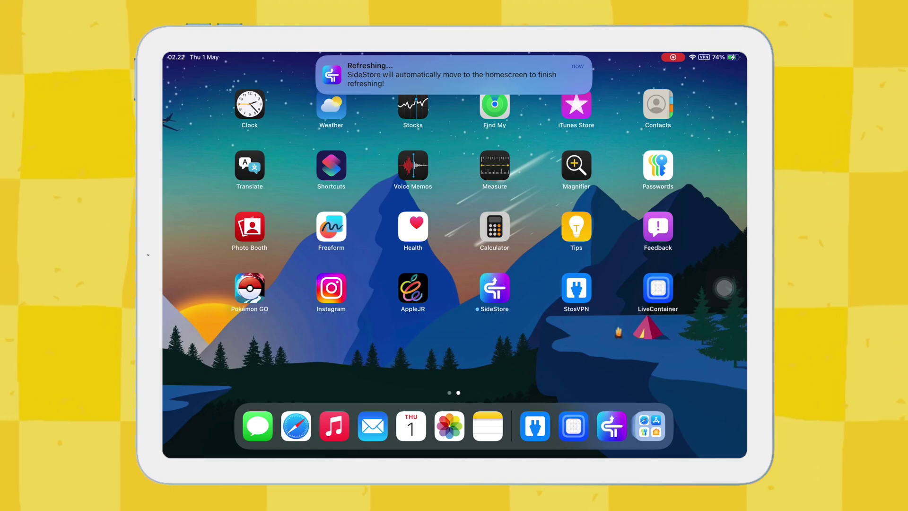
# Install Play.ipa from Downloads on LiveContainer's Apps tab and dismiss the error with OK
pyautogui.click(658, 290)
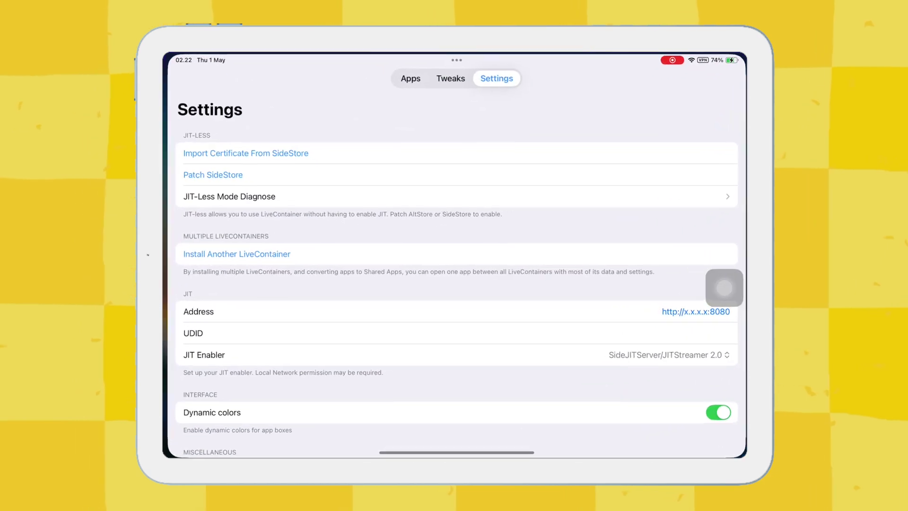
pyautogui.click(406, 76)
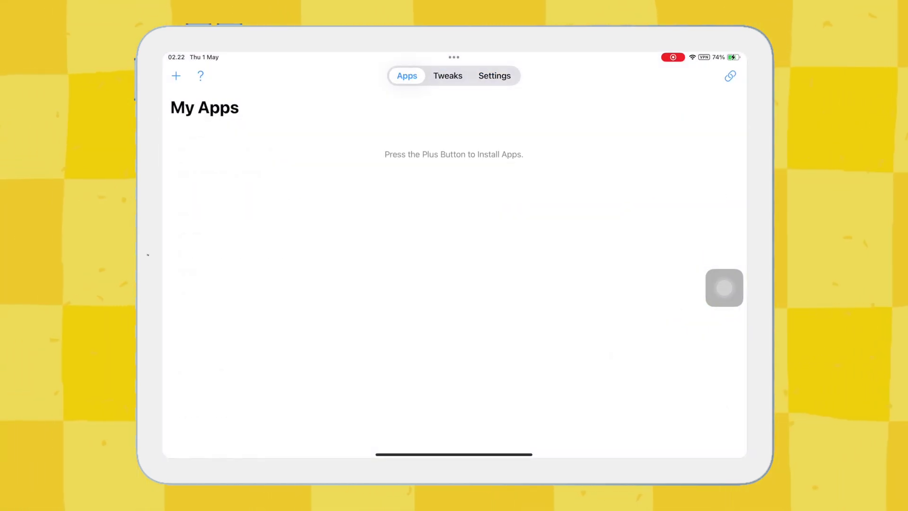
pyautogui.click(175, 75)
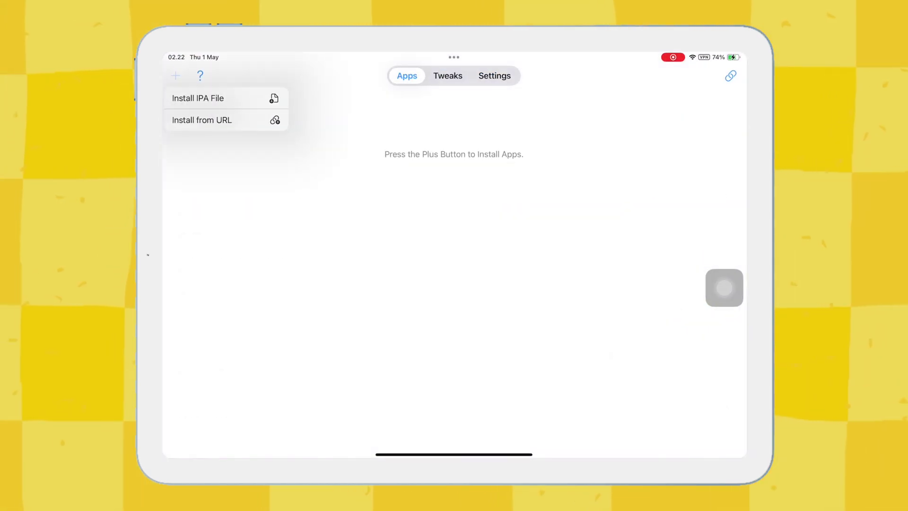
pyautogui.click(197, 98)
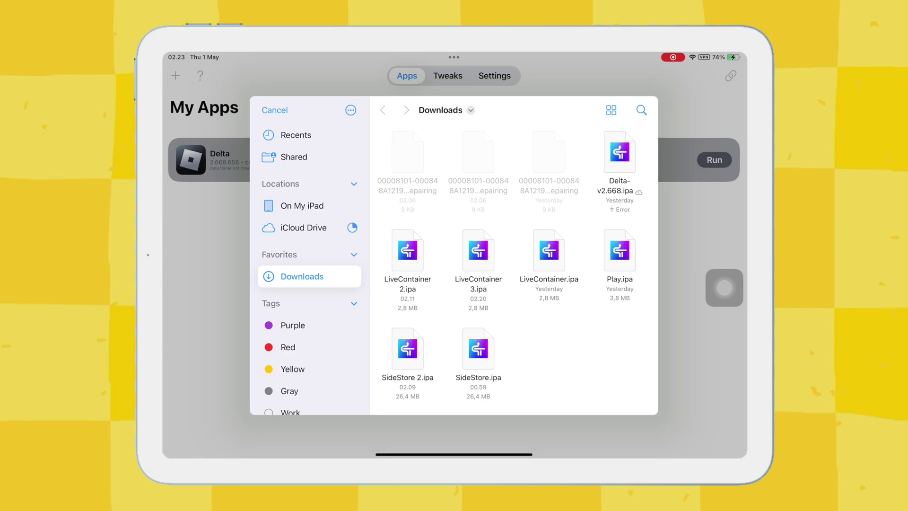
pyautogui.click(619, 250)
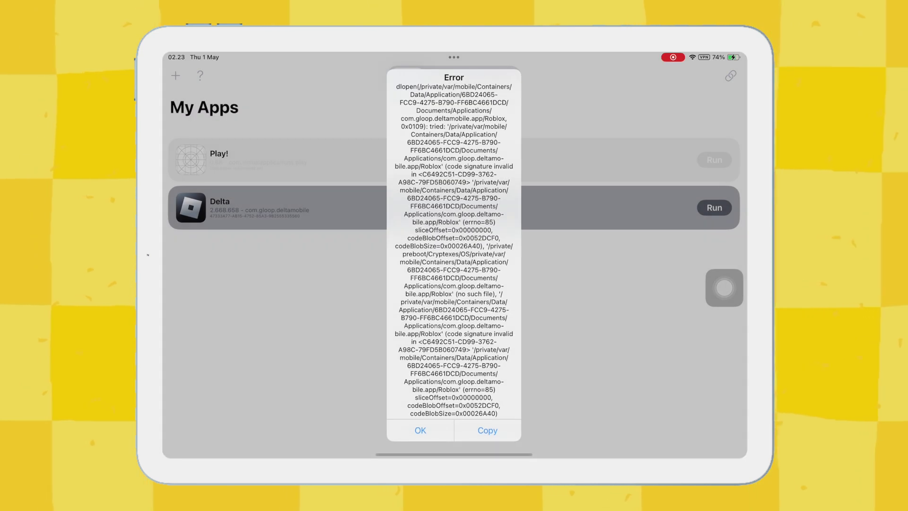
pyautogui.click(420, 429)
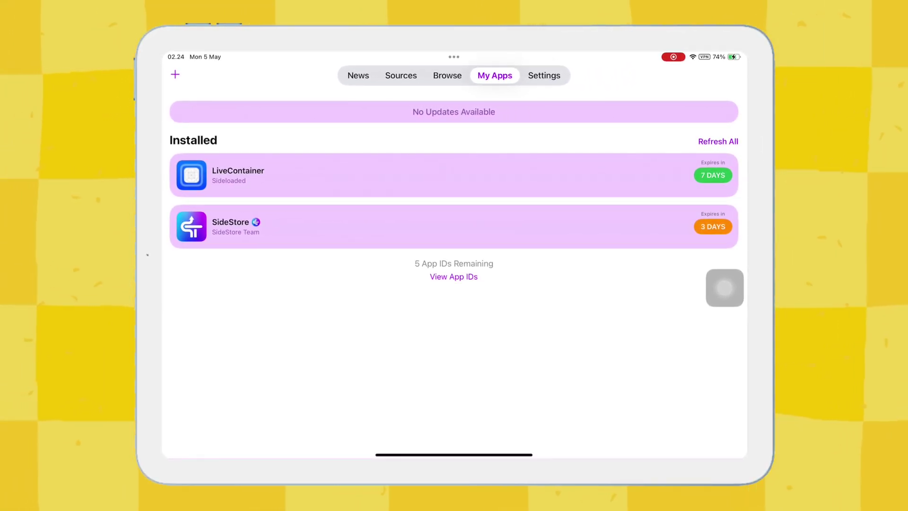
# Refresh All apps in SideStore to 7 days, then reopen LiveContainer's four-app list
pyautogui.click(718, 142)
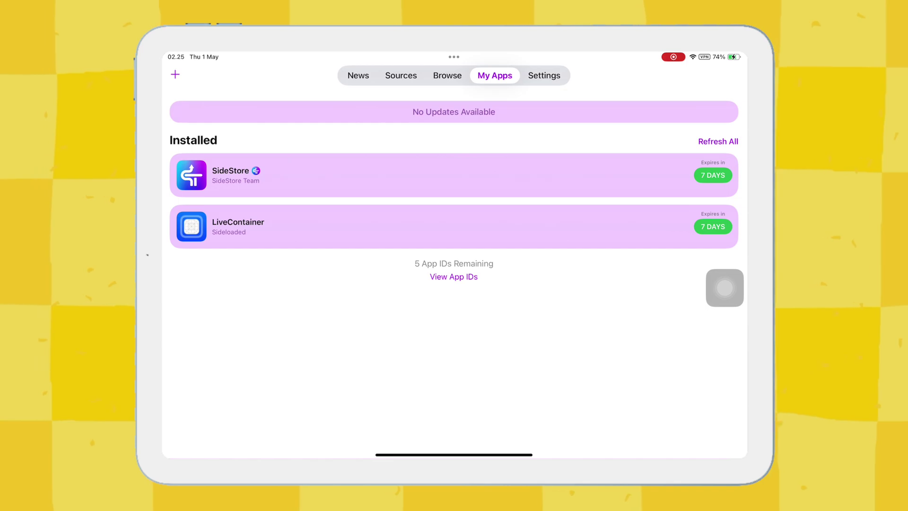
pyautogui.moveTo(453, 455); pyautogui.dragTo(453, 284)
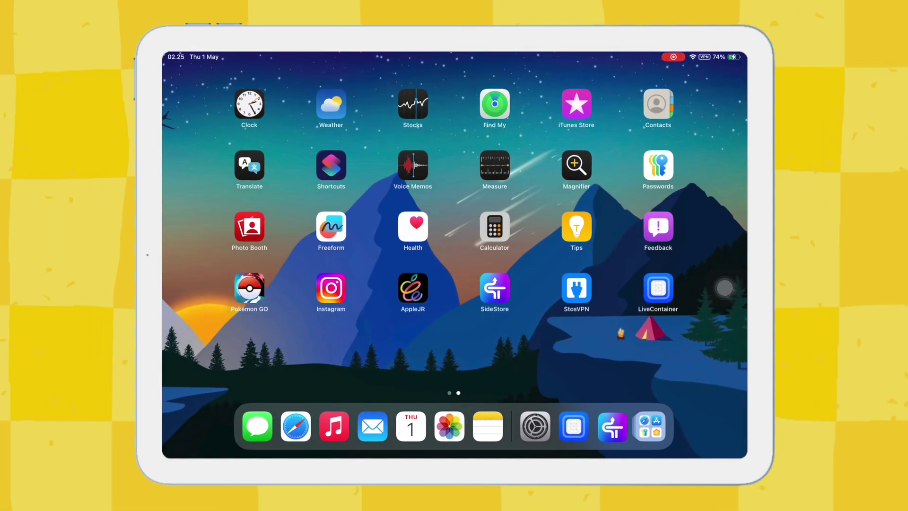
pyautogui.click(653, 284)
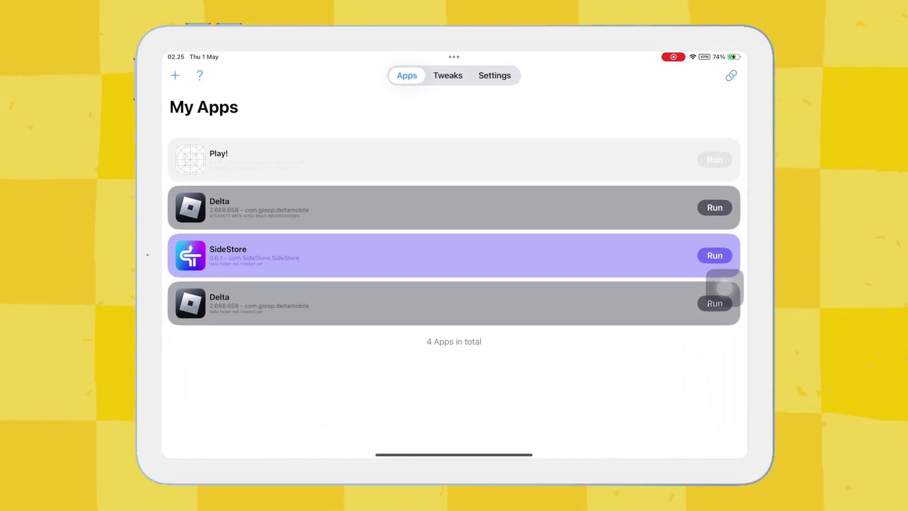